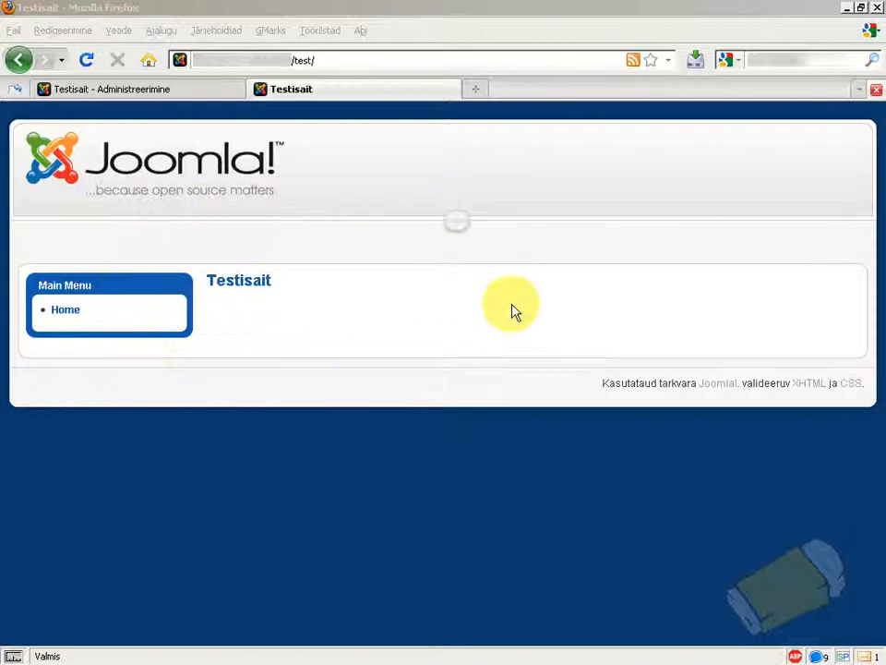
left_click(190, 90)
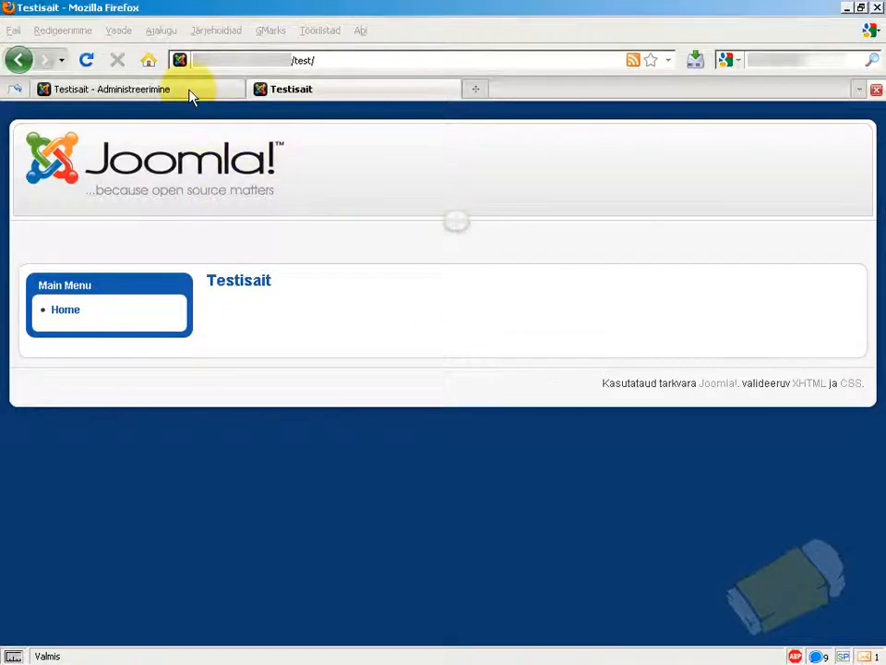
left_click(191, 92)
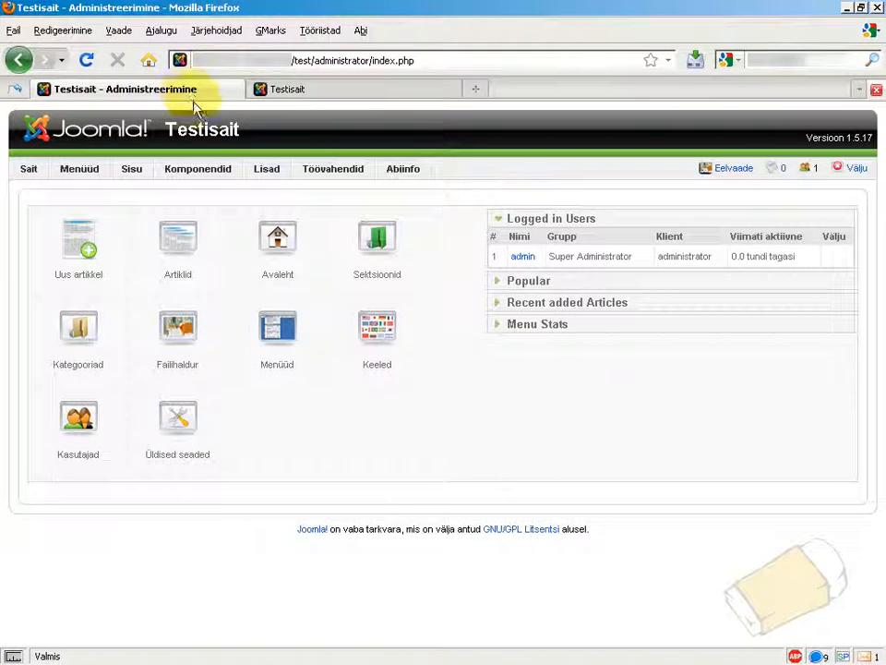
mouse_move(73, 179)
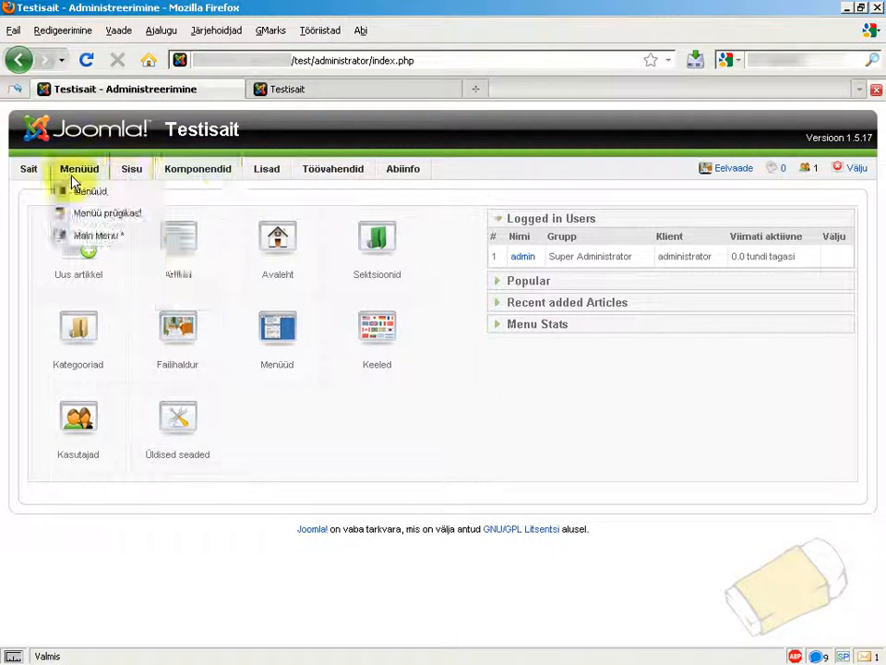
left_click(282, 90)
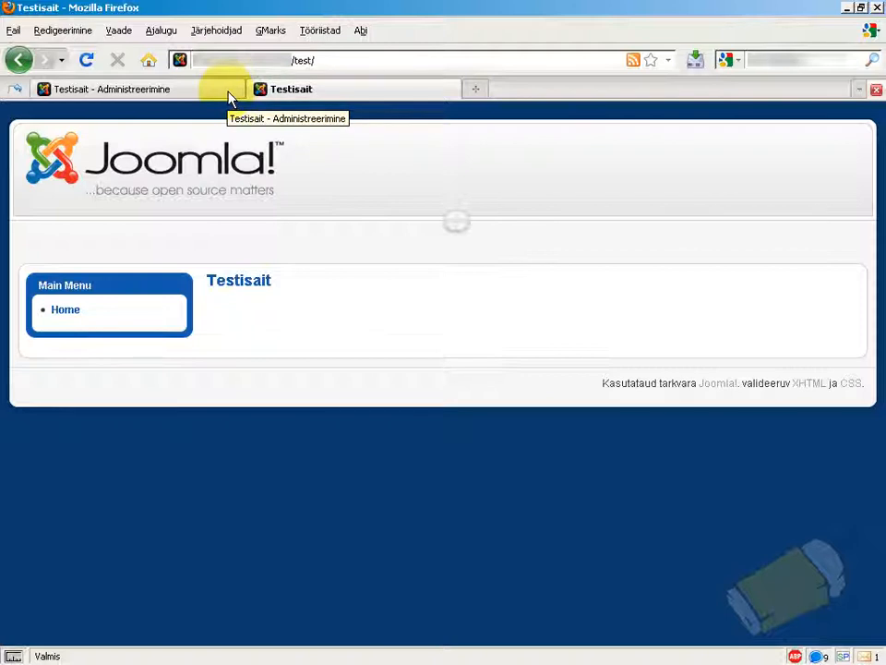
Open the virtuemart.net website in a new browser tab and go to its Downloads page.
left_click(476, 90)
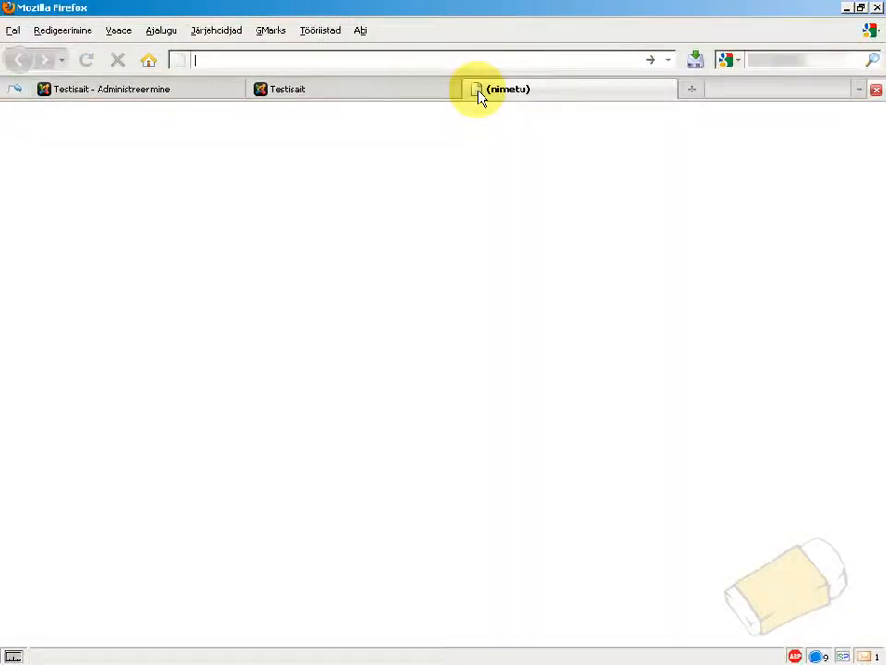
type("vi")
key("Down")
key("Return")
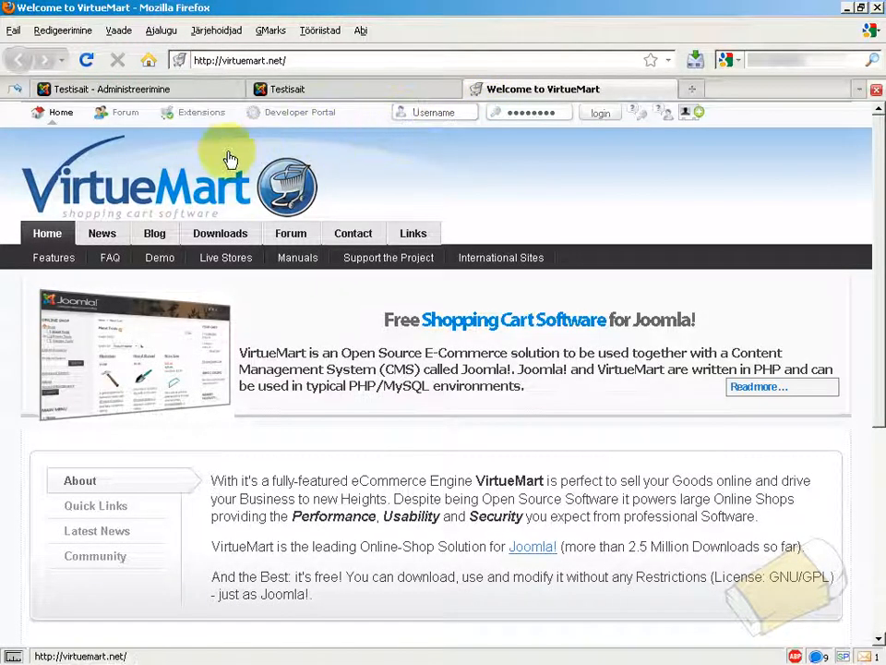
left_click(221, 235)
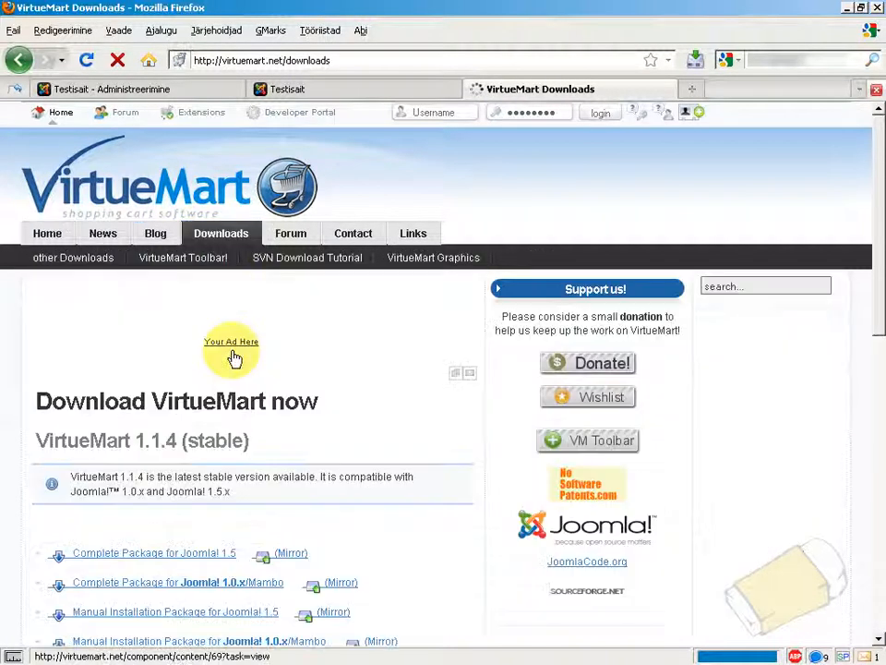
Download the VirtueMart 1.1.4 Complete Package for Joomla! 1.5 and close the VirtueMart website.
scroll(230, 350, "down", 3)
scroll(232, 267, "down", 2)
left_click(164, 219)
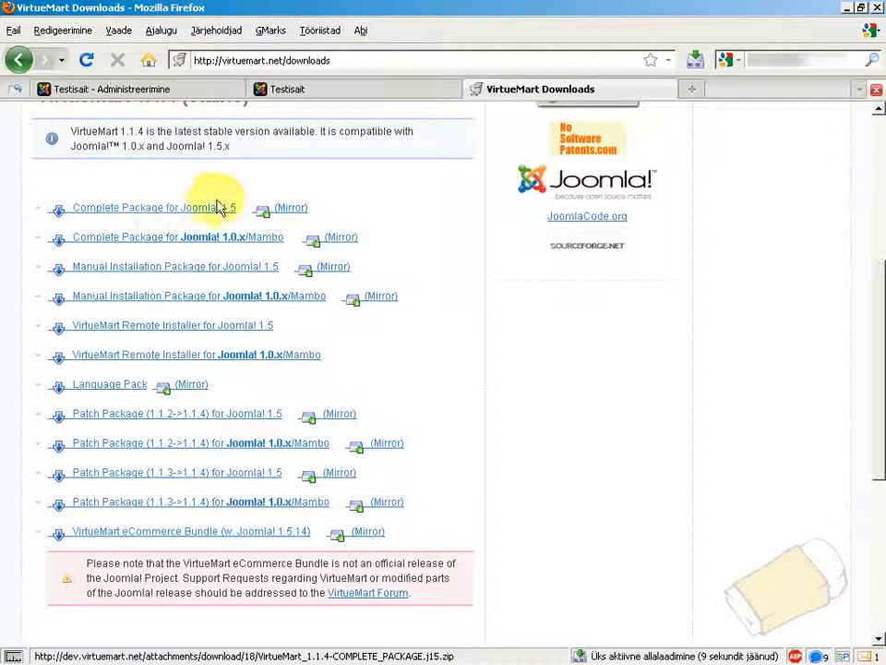
scroll(461, 187, "up", 2)
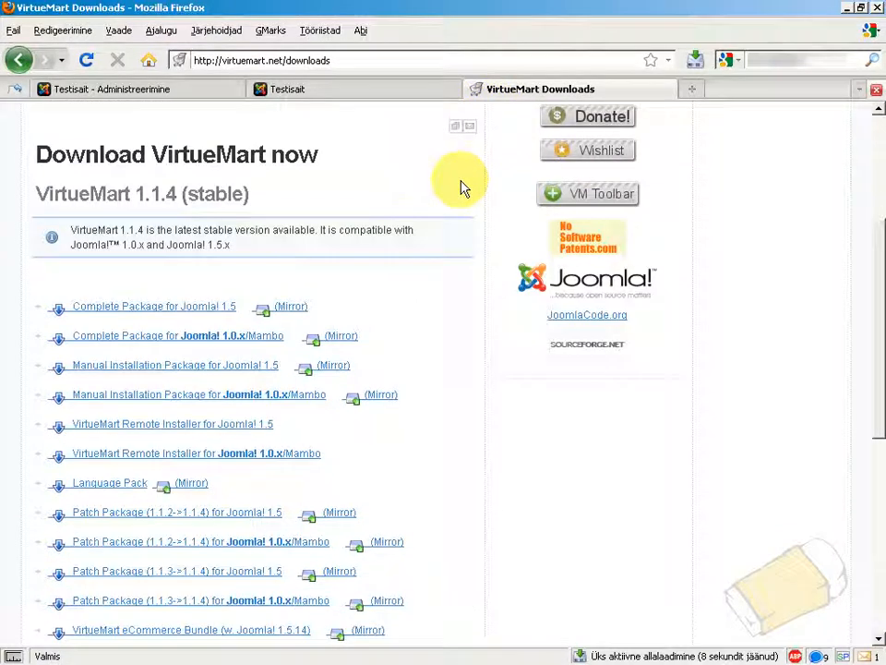
middle_click(512, 92)
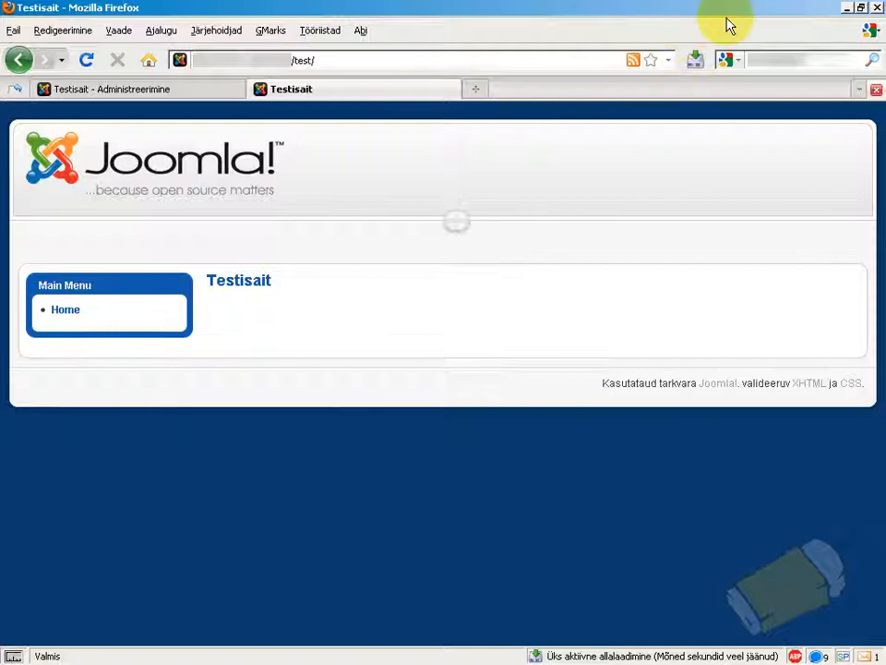
Extract the downloaded VirtueMart_1.1.4-COMPLETE_PACKAGE.j15.zip archive directly onto the desktop with 7-Zip.
left_click(847, 8)
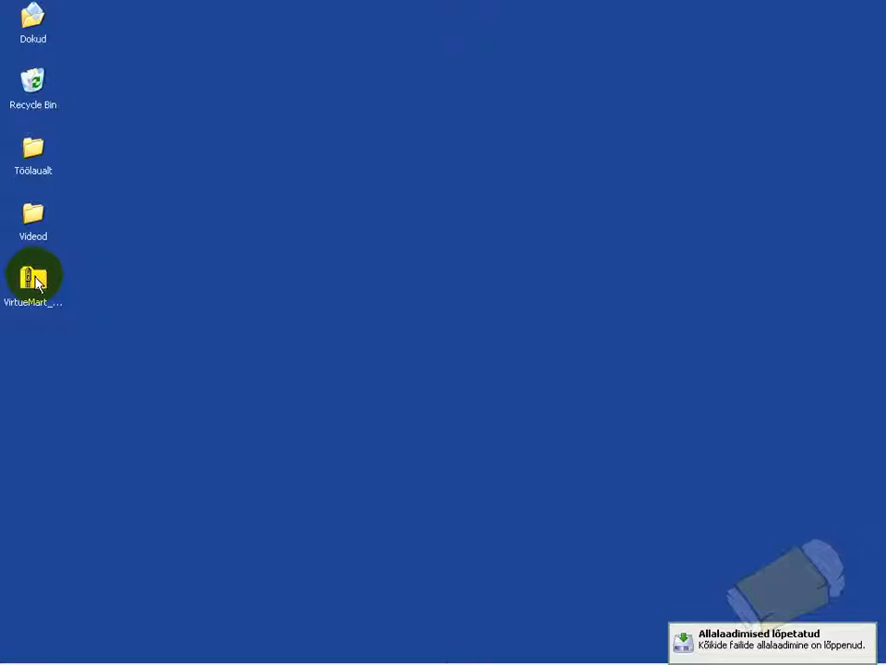
right_click(35, 280)
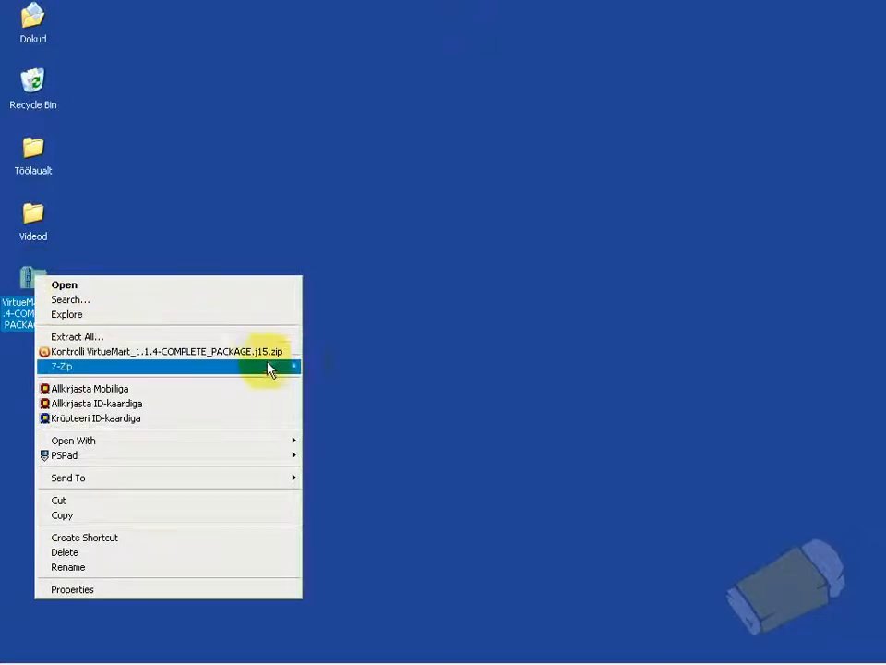
mouse_move(276, 368)
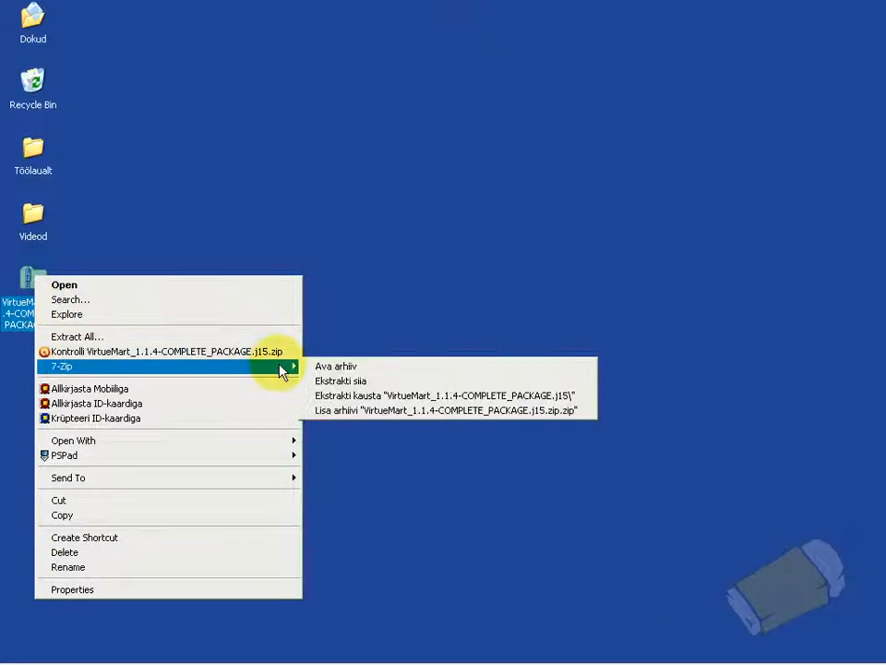
left_click(386, 381)
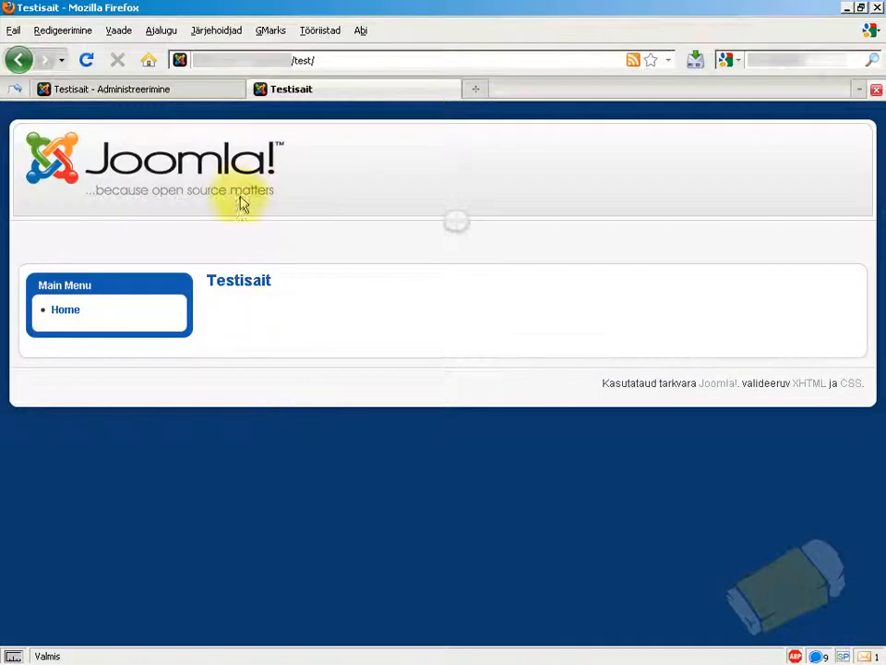
In the Joomla administration's extension installer, upload and install the com_virtuemart_1.1.4.j15 package file from the desktop.
left_click(194, 95)
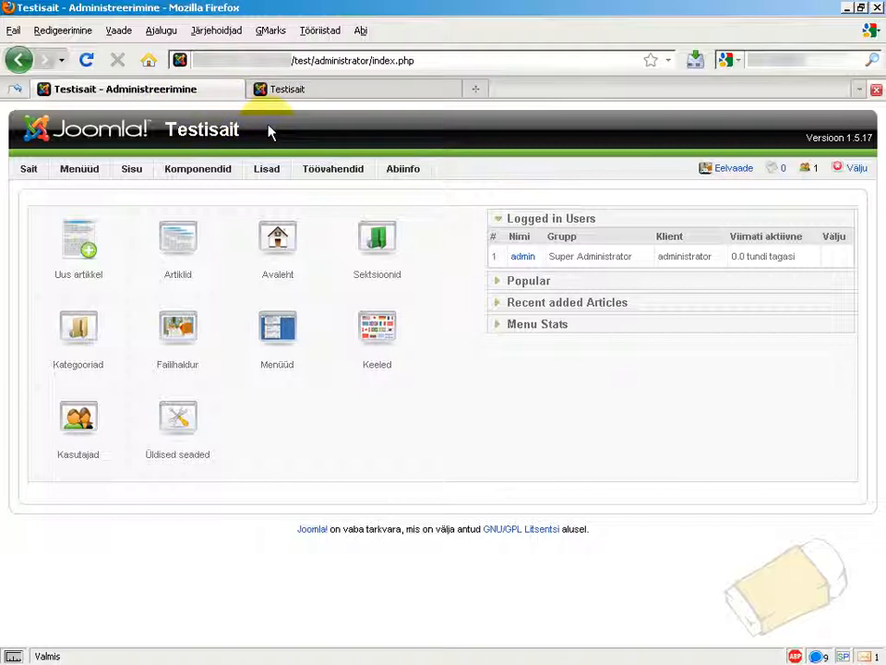
mouse_move(273, 176)
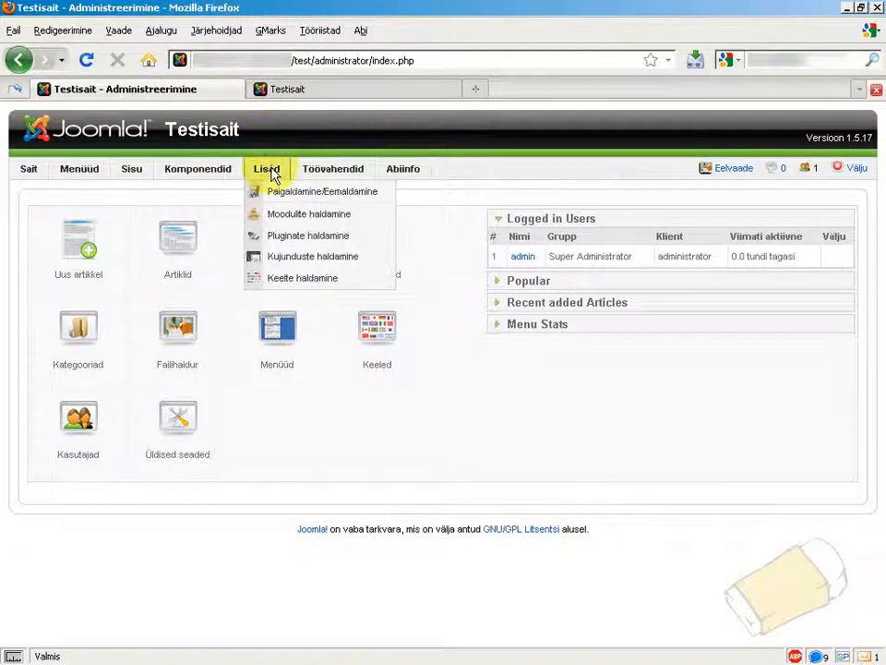
left_click(278, 202)
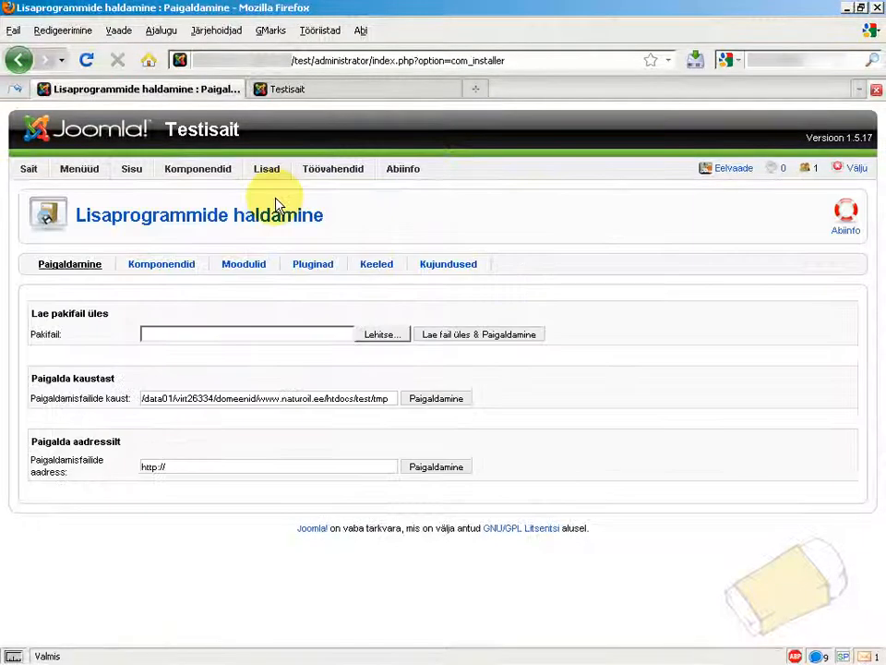
left_click(270, 333)
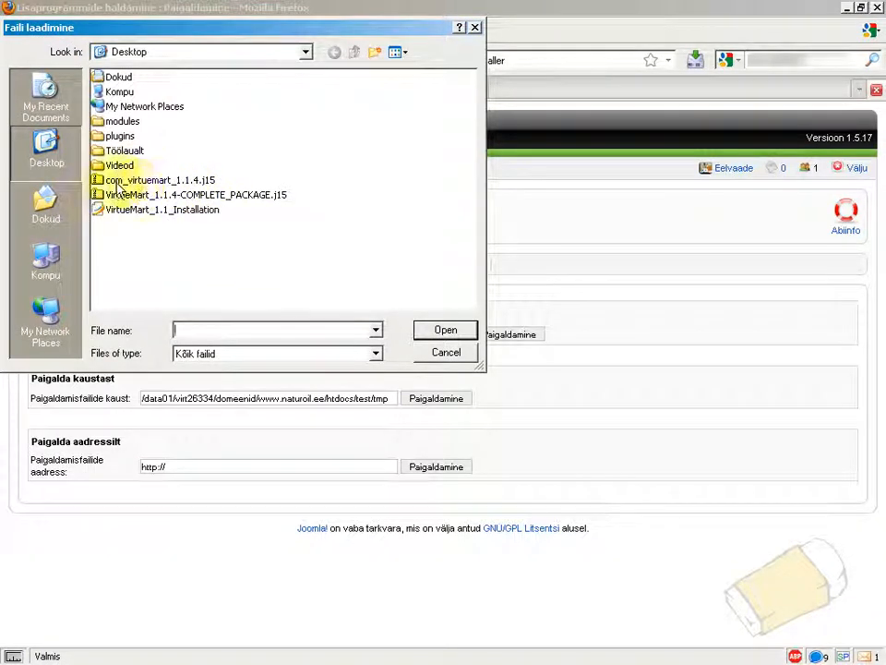
left_click(155, 182)
double_click(155, 182)
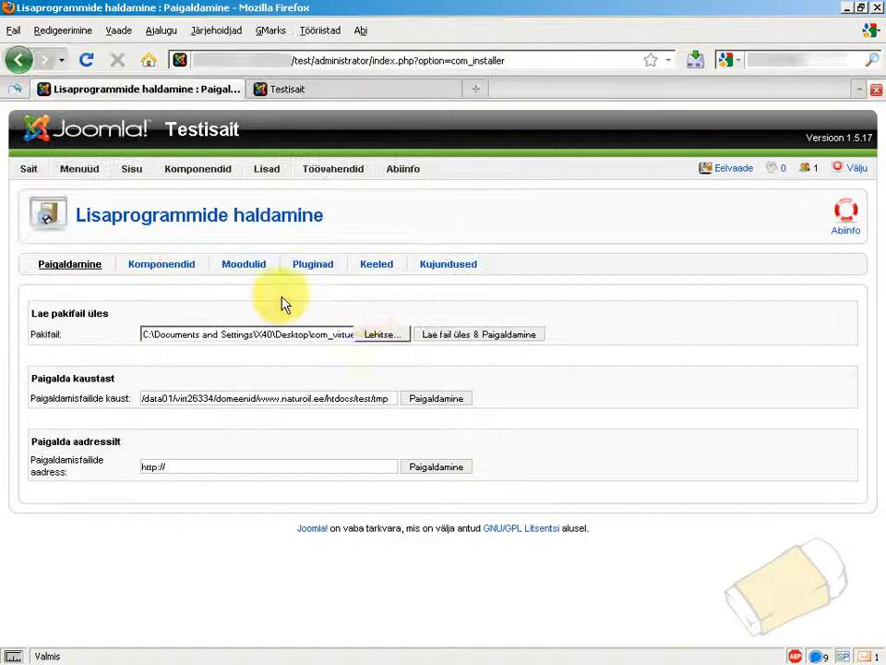
left_click(461, 337)
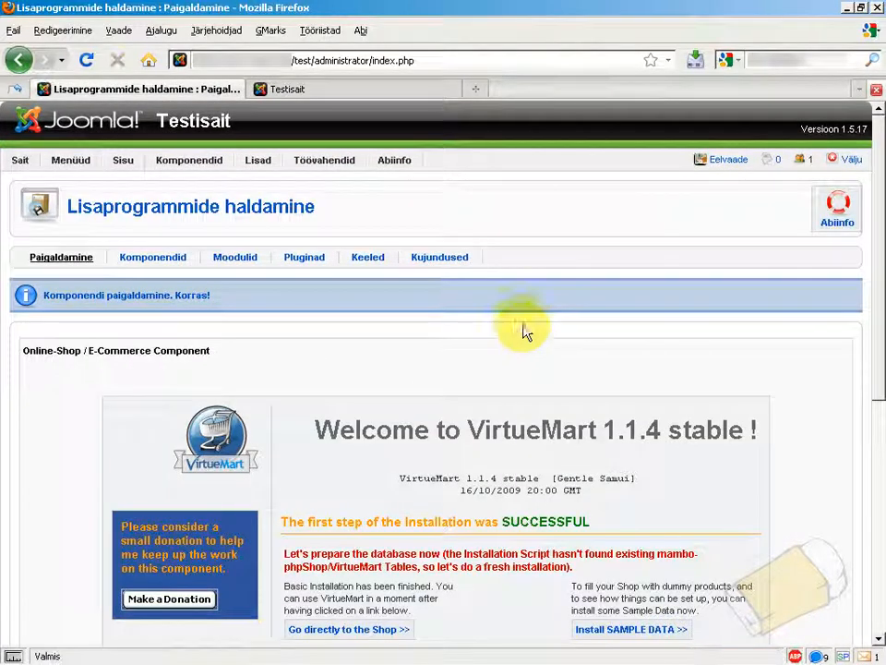
Complete the VirtueMart setup by installing it with the sample data.
scroll(486, 315, "down", 4)
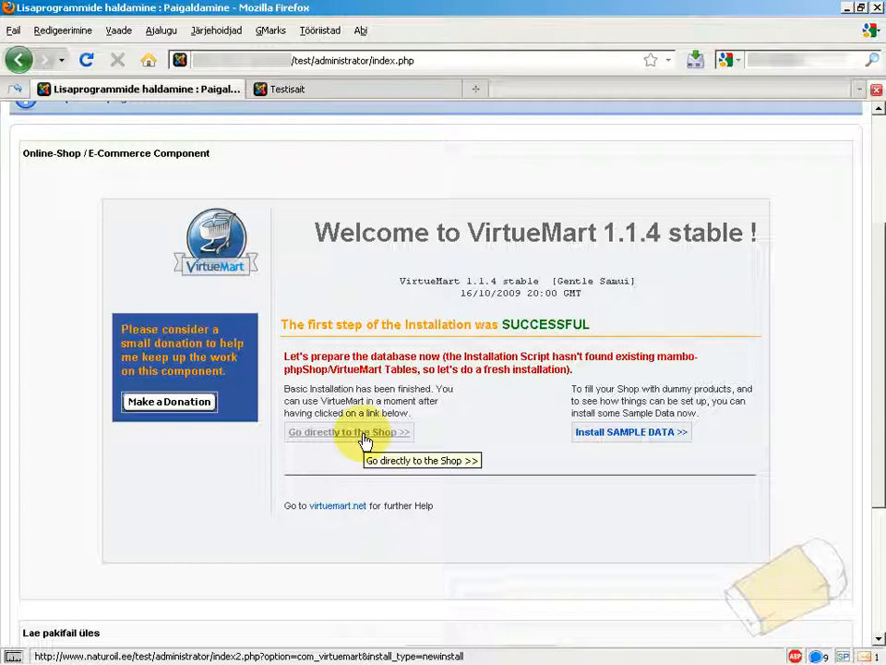
left_click(604, 443)
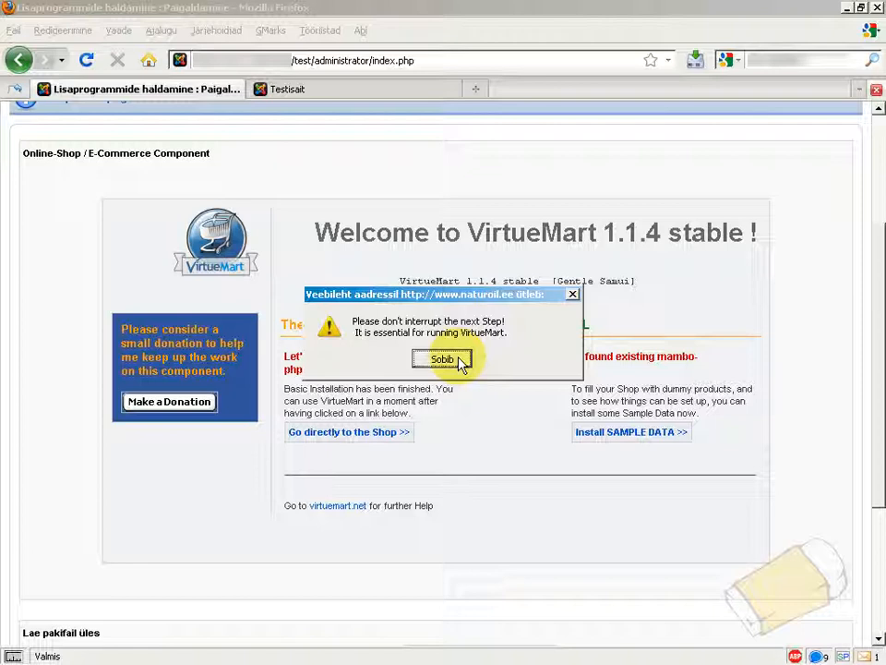
left_click(443, 358)
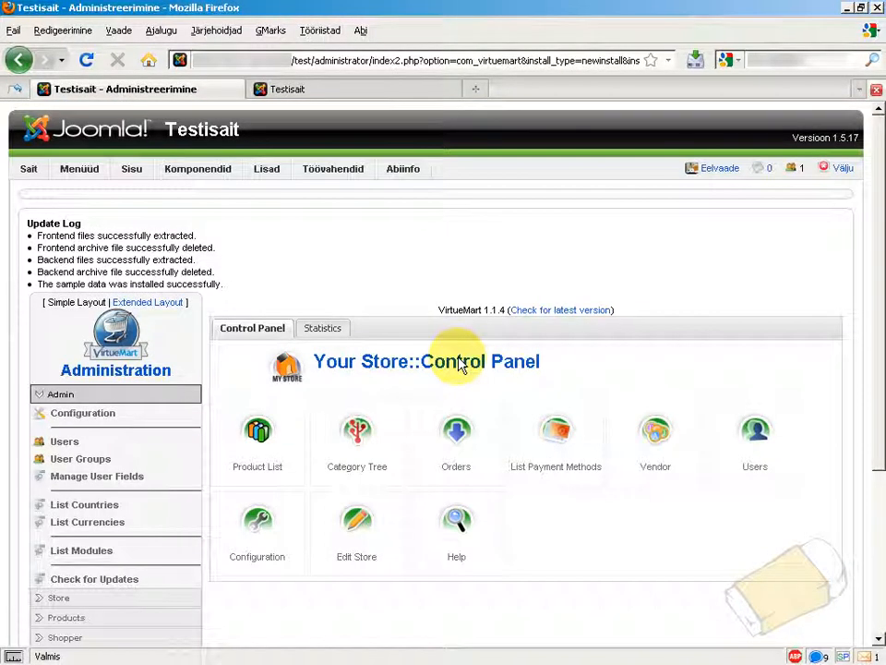
scroll(406, 346, "down", 5)
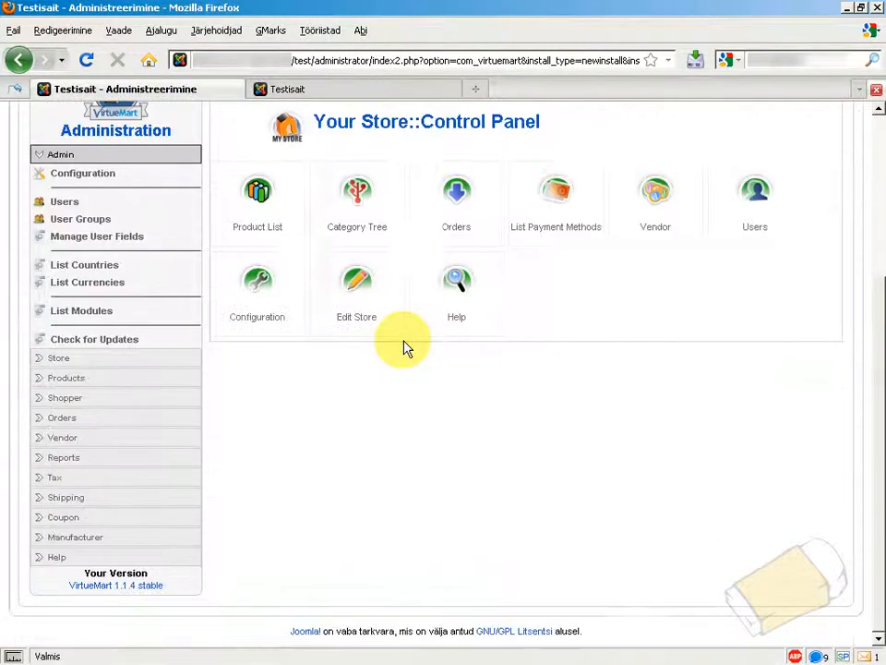
scroll(405, 346, "up", 4)
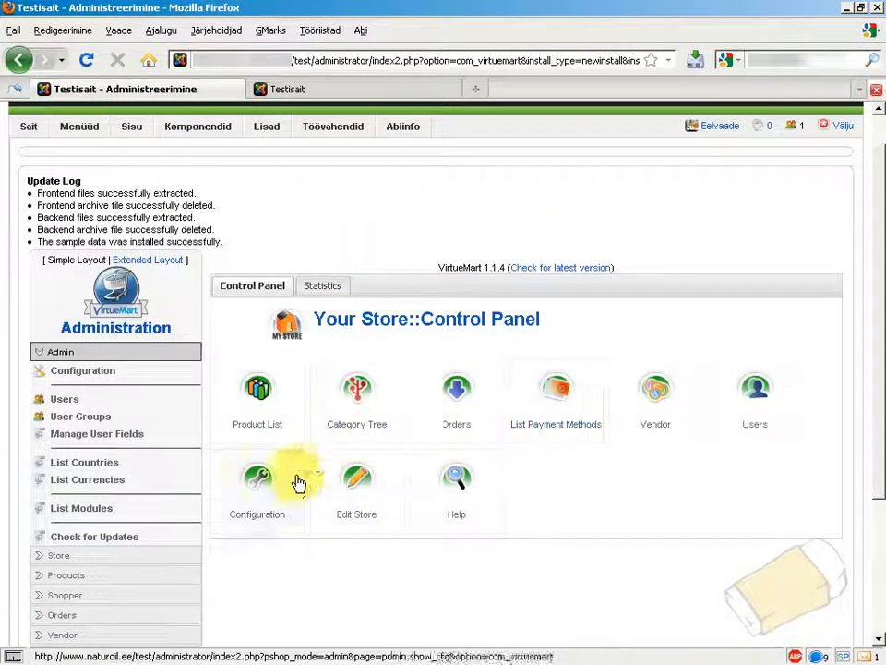
scroll(430, 327, "up", 1)
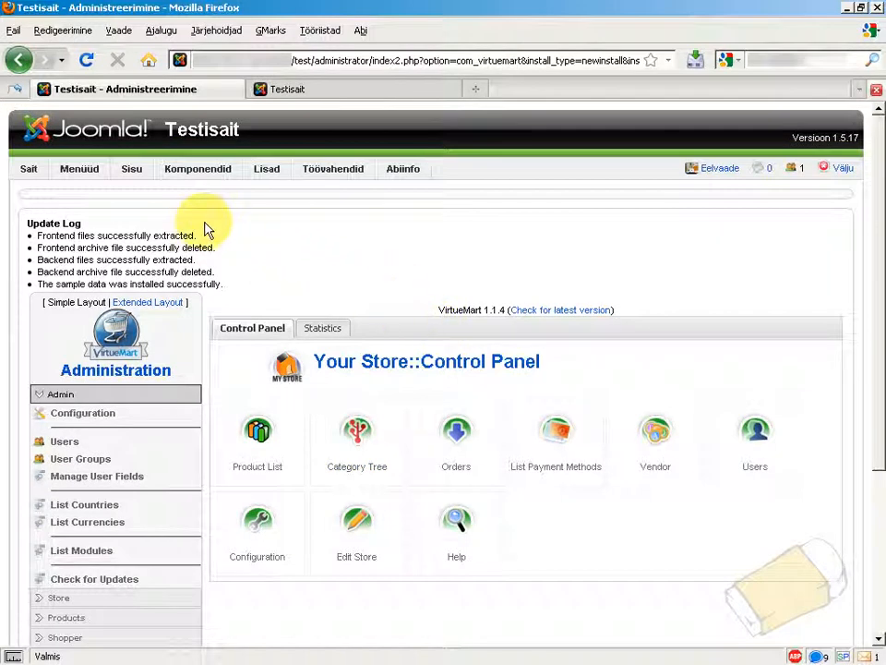
Add a new VirtueMart menu link titled "Netipood" to the Main Menu and save it.
mouse_move(83, 175)
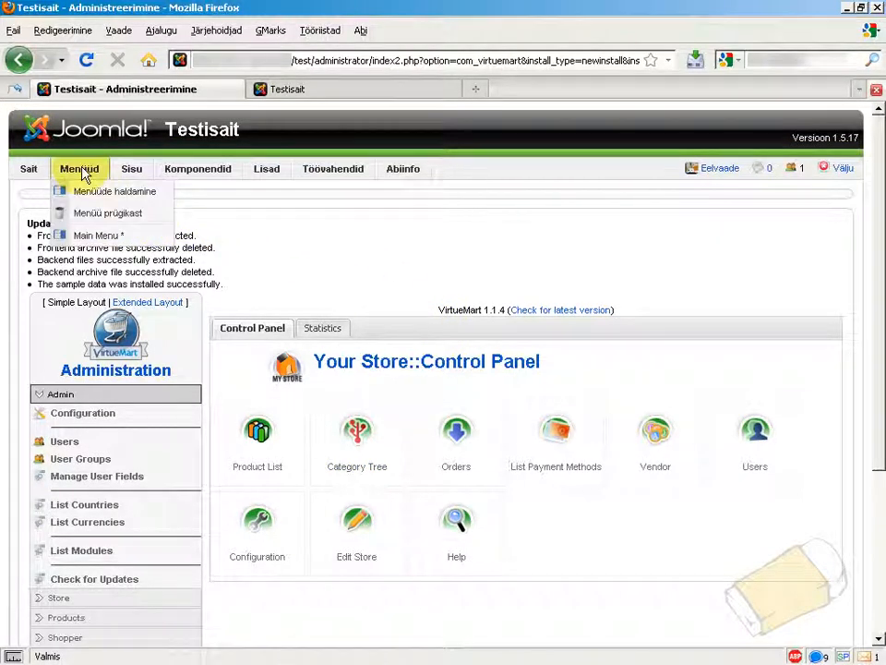
left_click(90, 234)
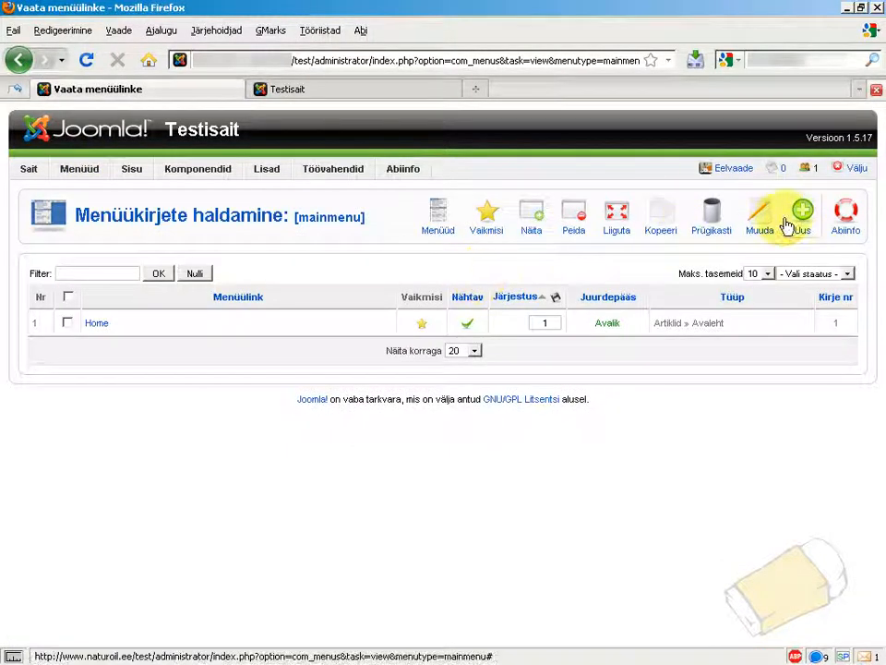
left_click(786, 226)
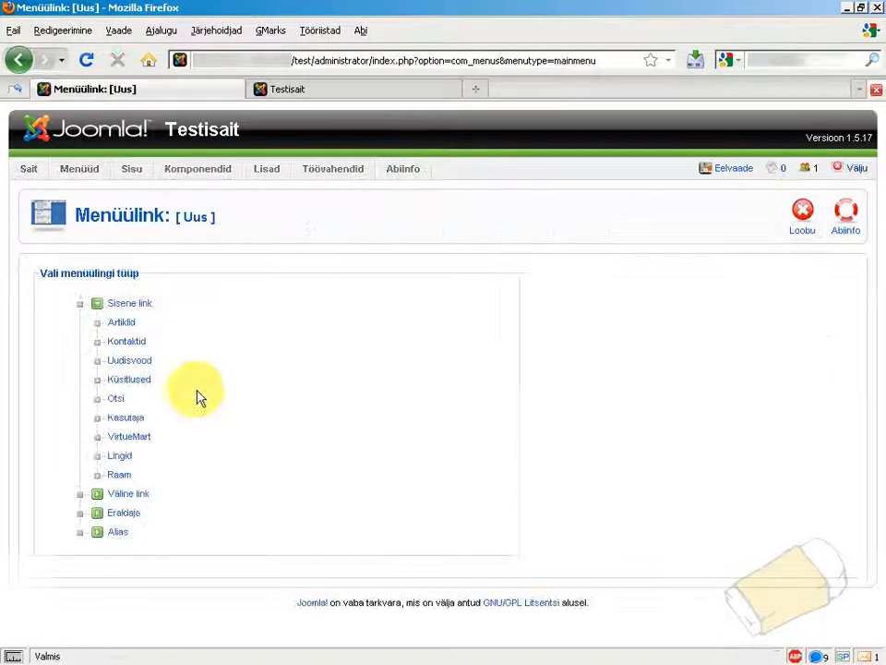
left_click(129, 437)
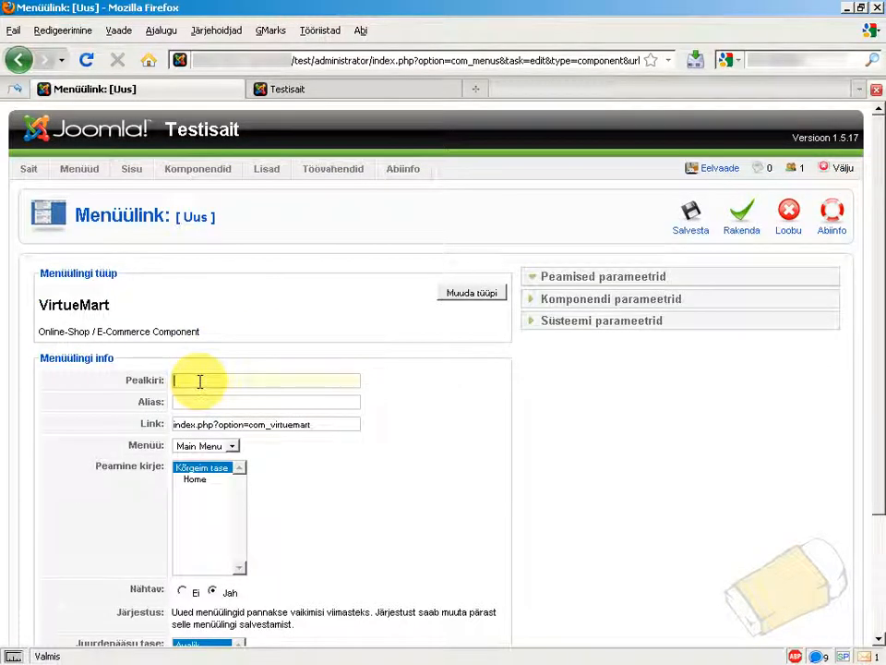
type("Netipood")
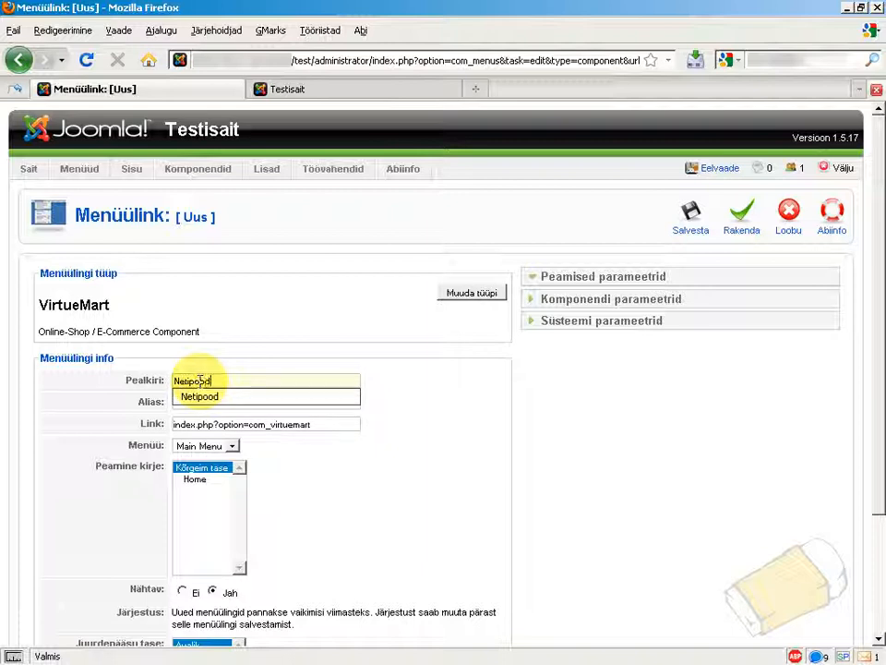
left_click(232, 353)
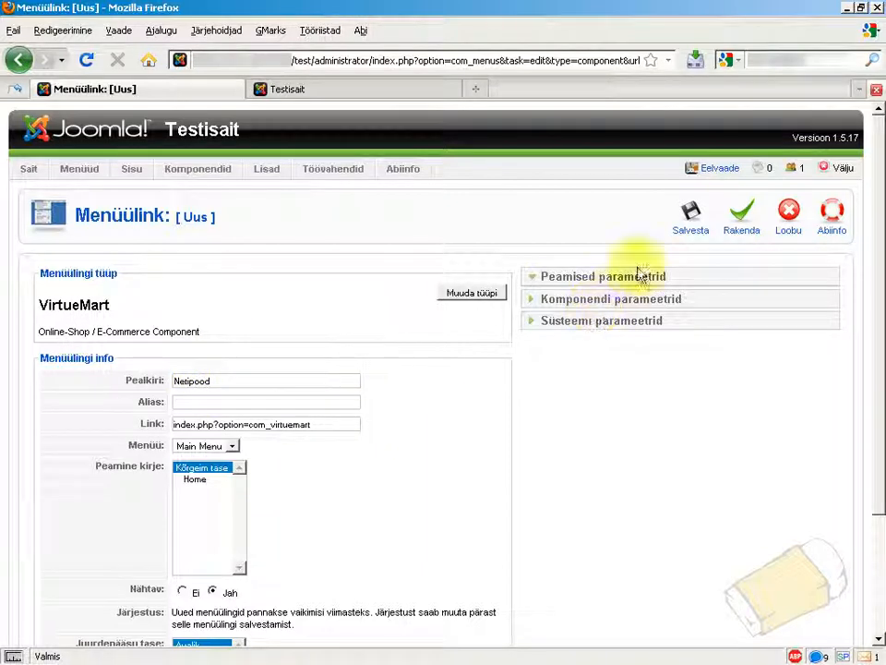
left_click(686, 231)
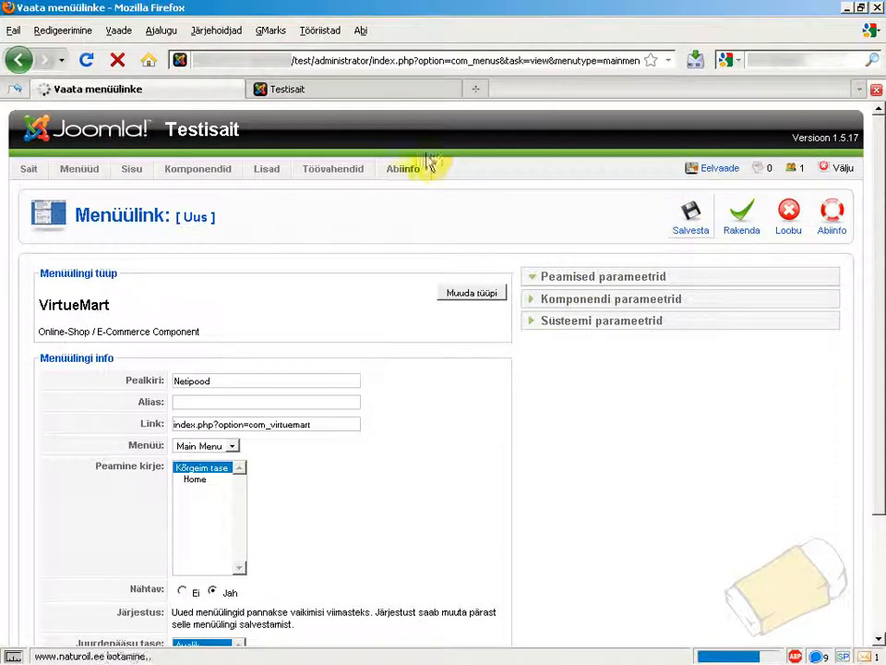
Refresh the public Testisait page to check its main menu.
left_click(287, 89)
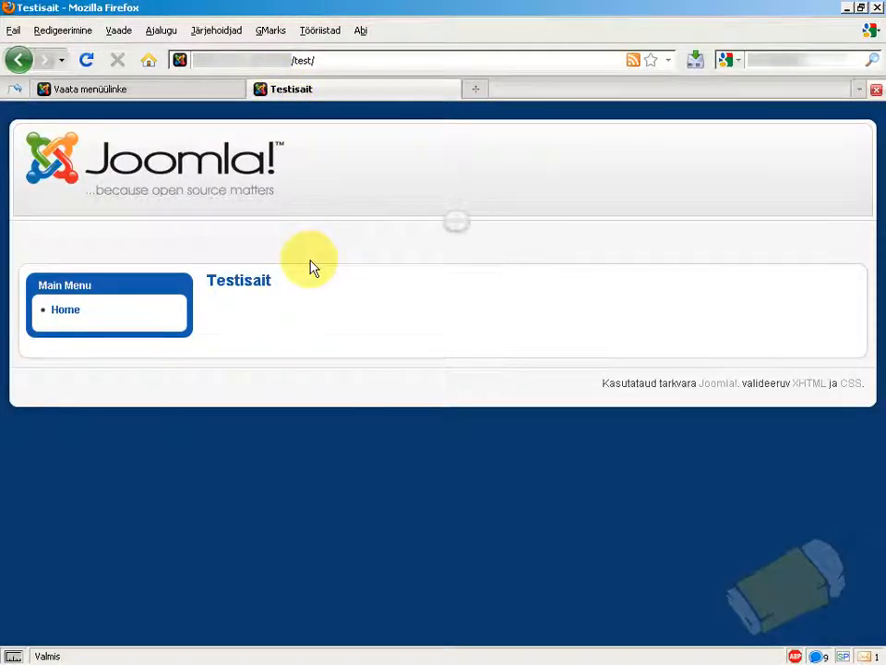
key("F5")
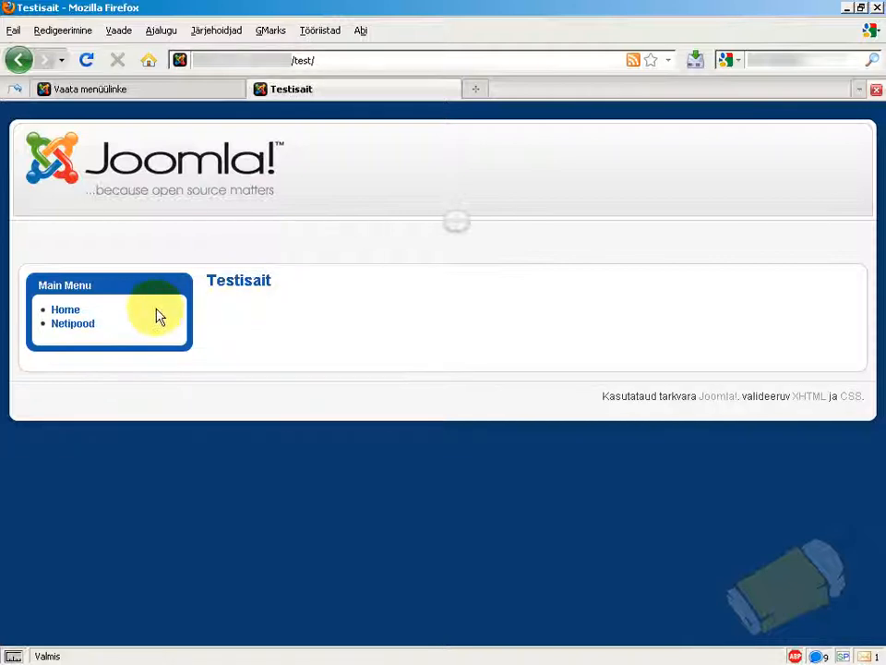
Open the Netipood shop from the public site's Main Menu and examine its categories and featured products.
left_click(83, 324)
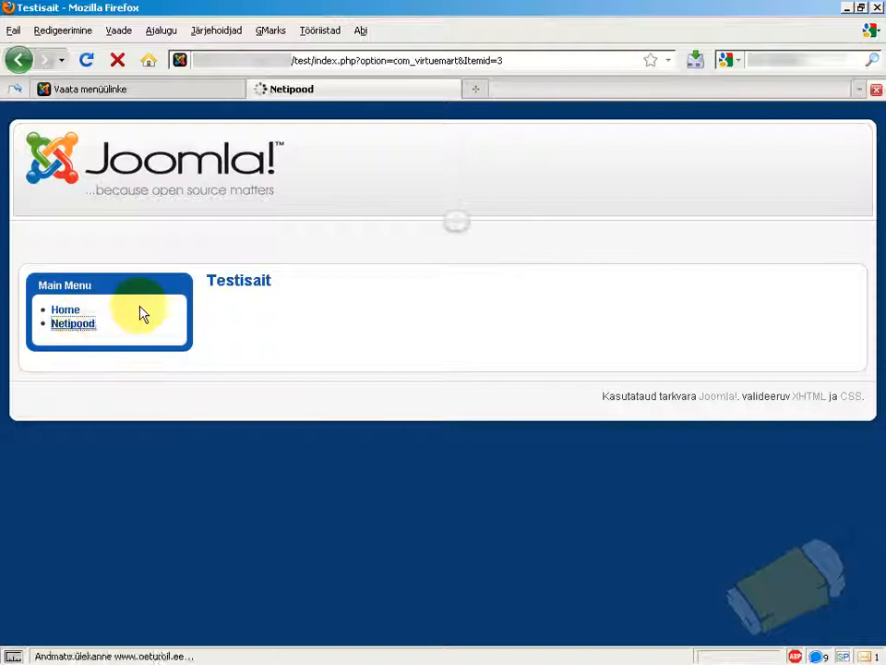
scroll(409, 267, "down", 10)
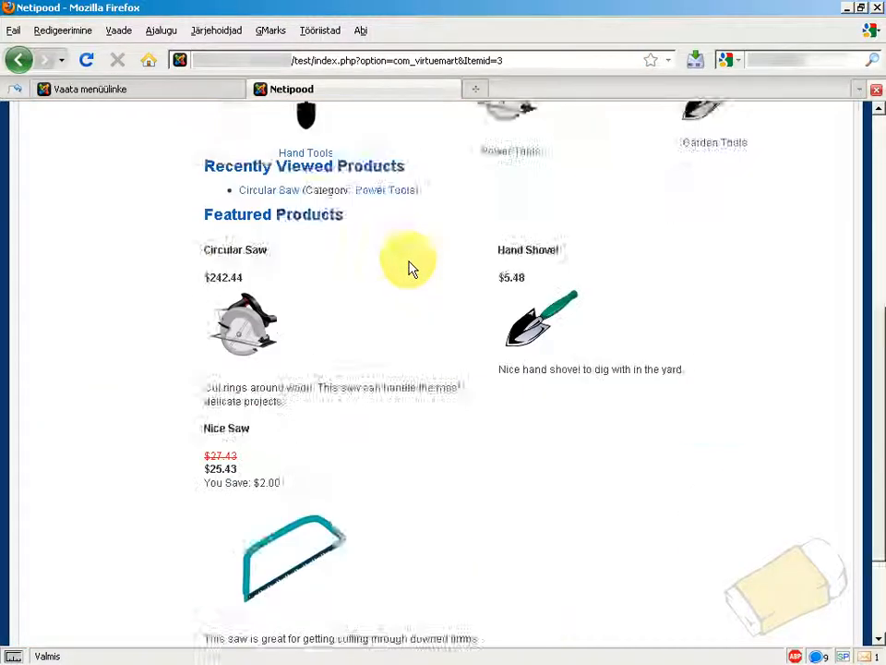
scroll(409, 267, "up", 10)
scroll(409, 267, "down", 6)
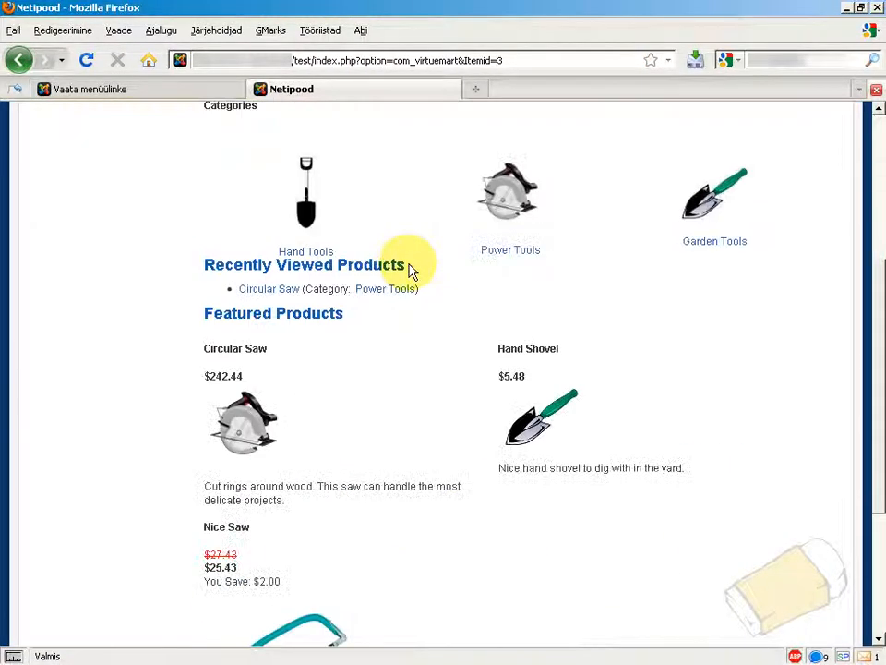
Examine the Hammer's product details page in the Hand Tools category and return to the Main Menu item management in the Joomla administration.
left_click(309, 233)
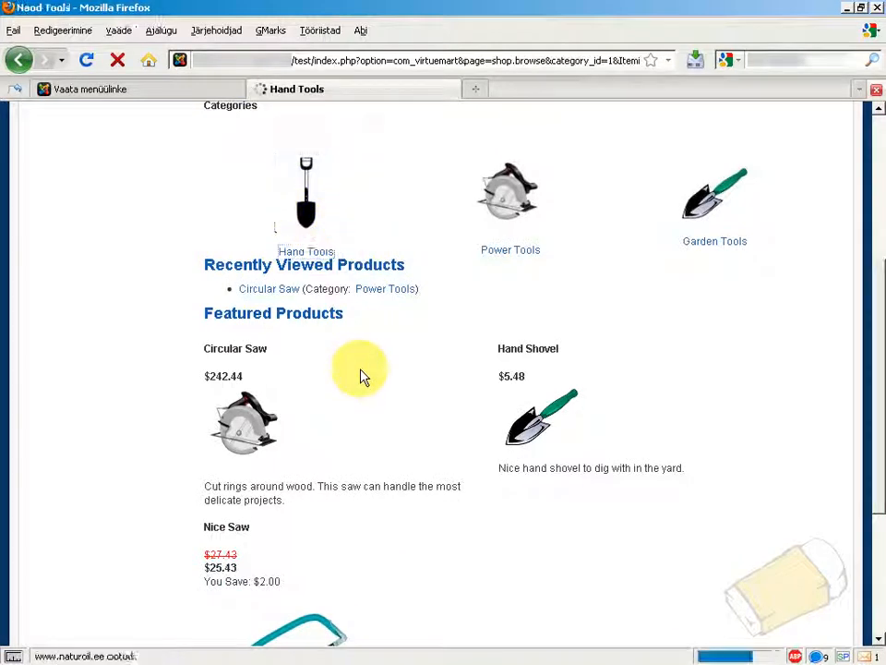
scroll(336, 337, "up", 3)
left_click(301, 306)
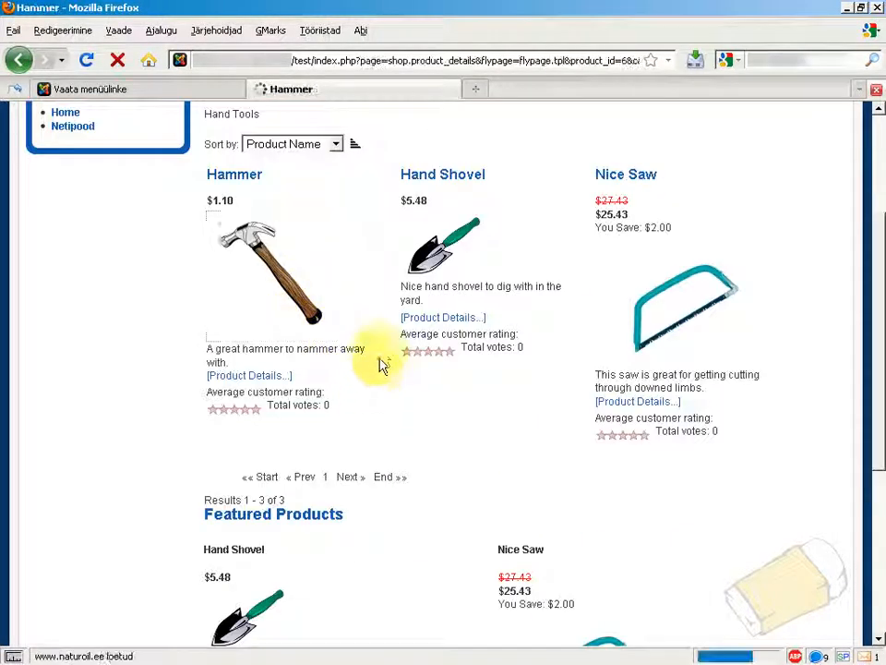
scroll(382, 359, "down", 2)
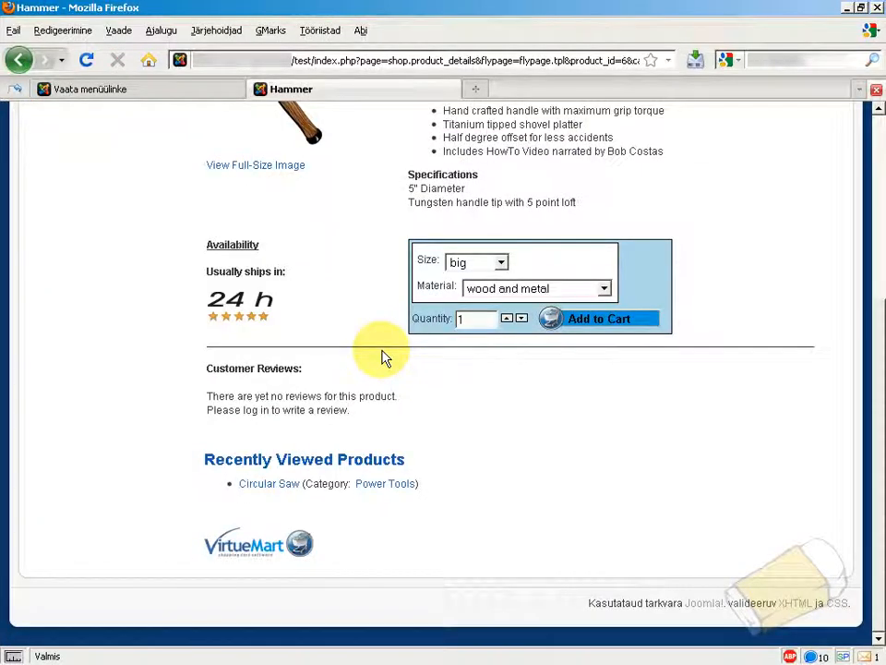
scroll(385, 358, "up", 3)
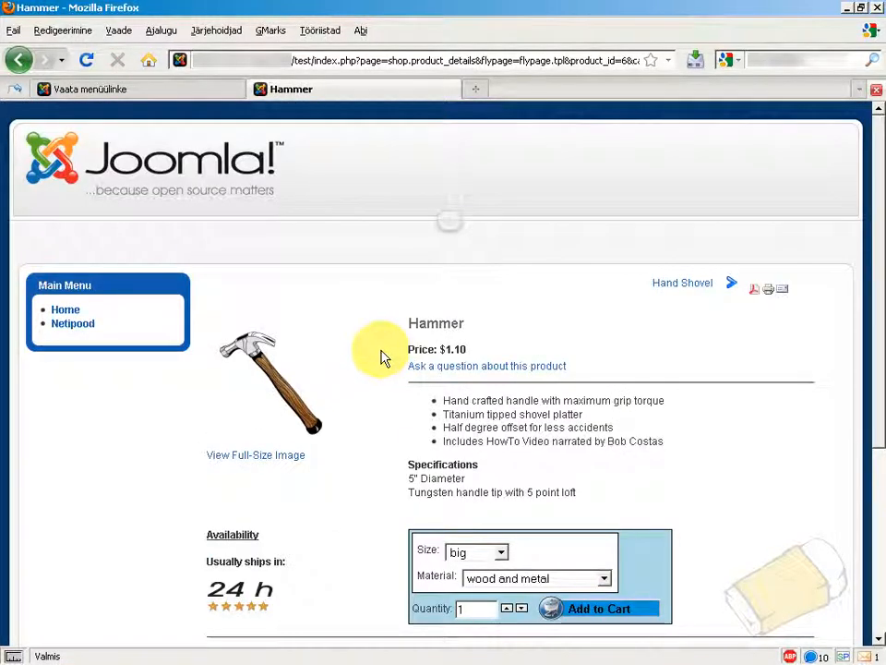
left_click(221, 90)
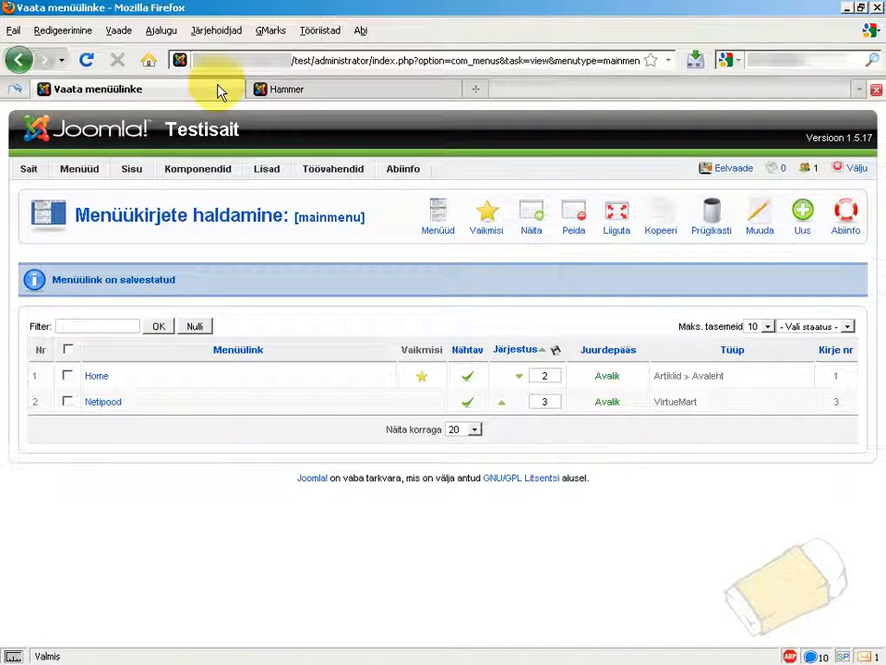